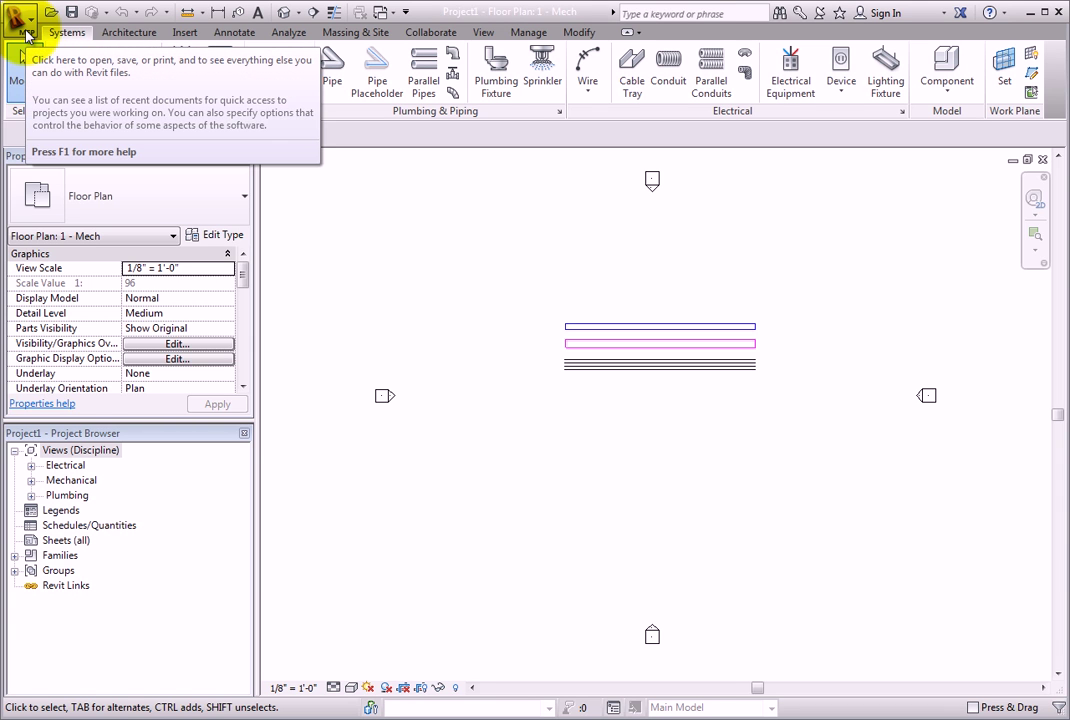
# - Open the program's Options dialog and look over its User Interface and Graphics settings
pyautogui.click(24, 28)
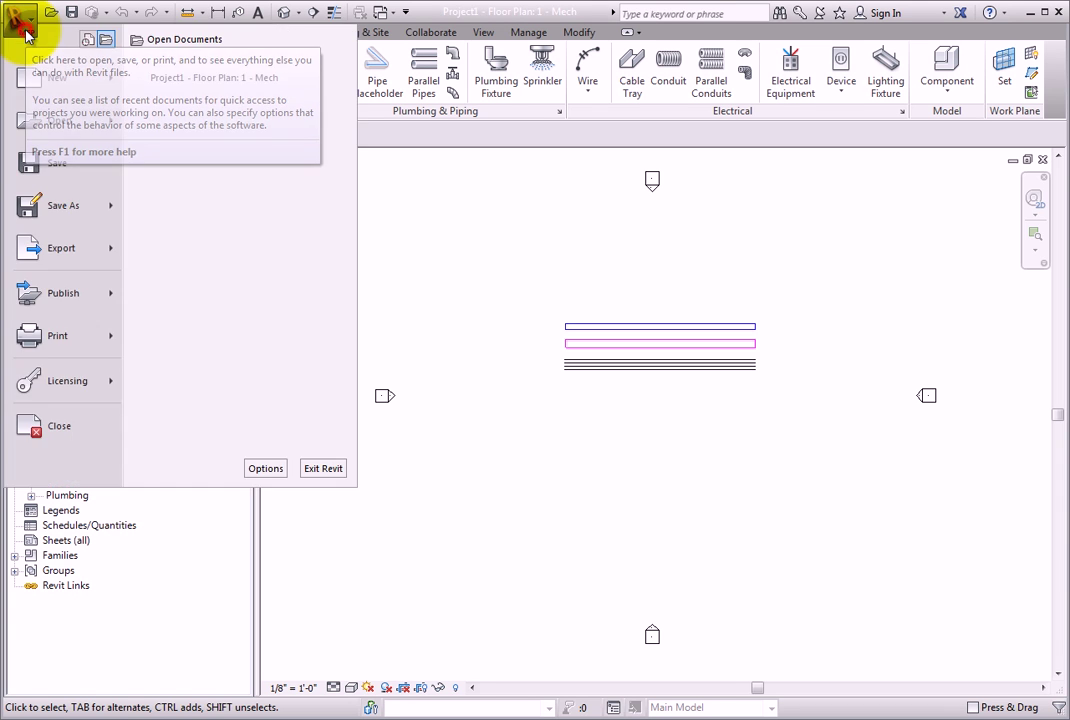
pyautogui.click(281, 476)
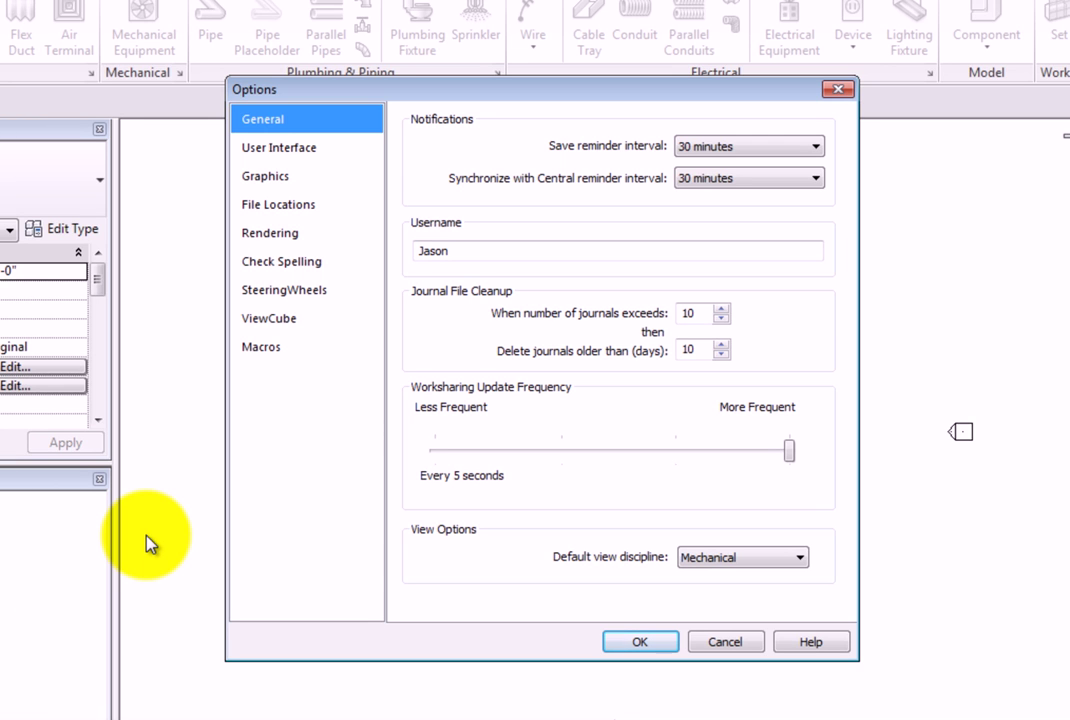
pyautogui.click(326, 157)
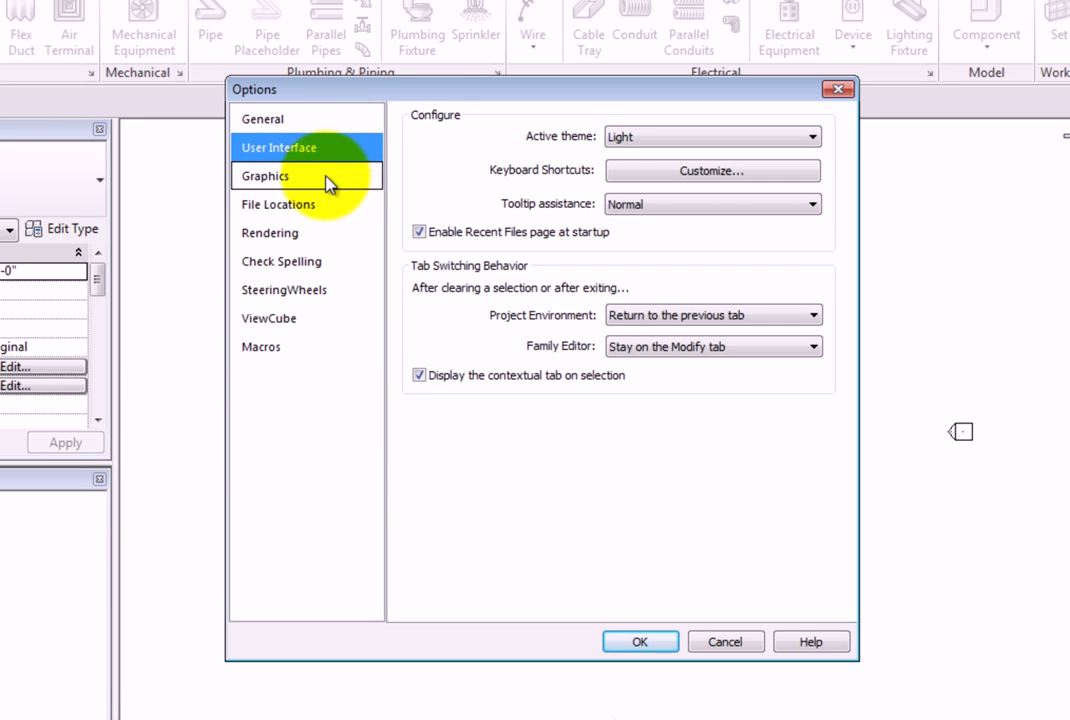
pyautogui.click(327, 180)
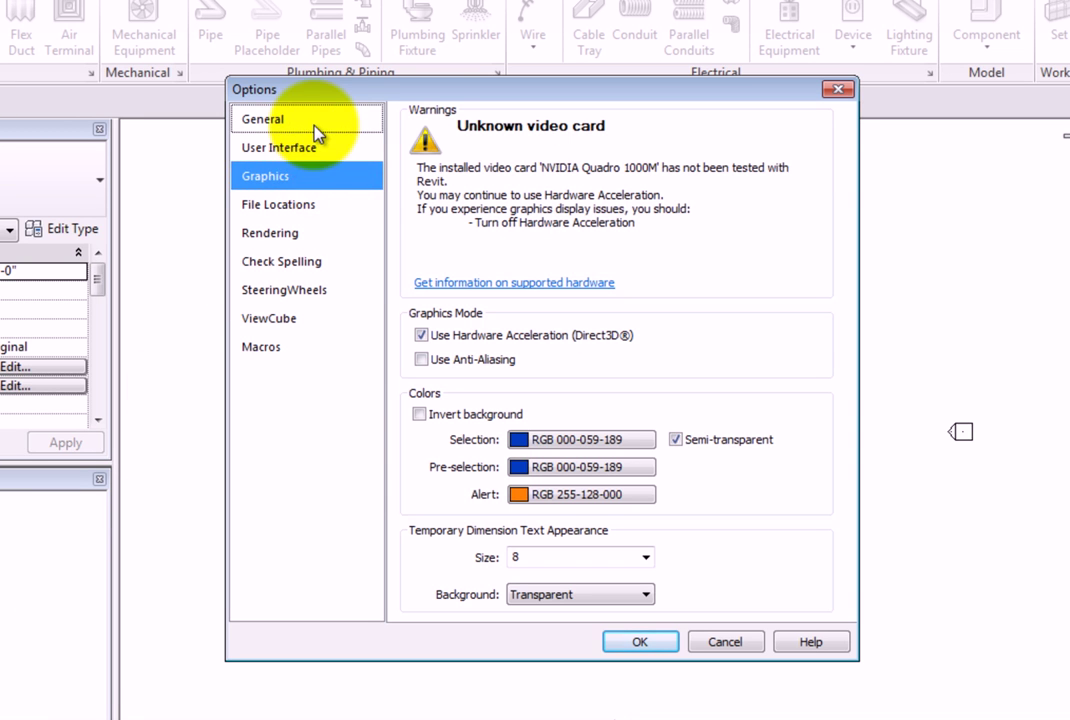
# - Examine the General options, including the save reminder interval, username, worksharing update frequency and default view discipline choices
pyautogui.click(314, 128)
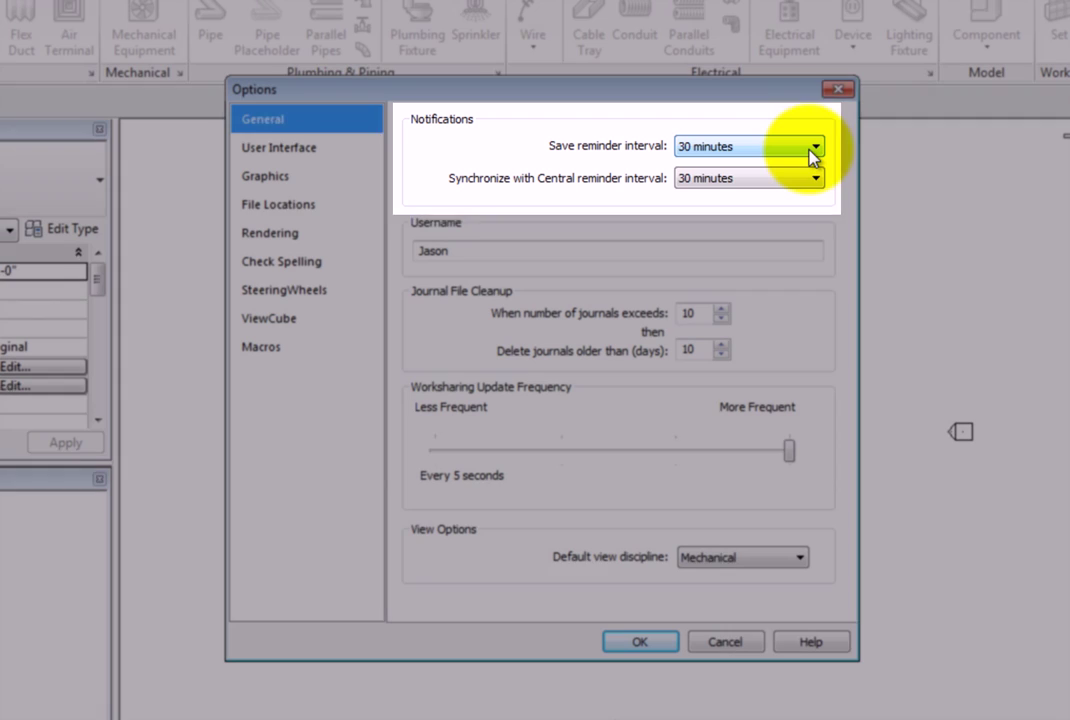
pyautogui.click(814, 148)
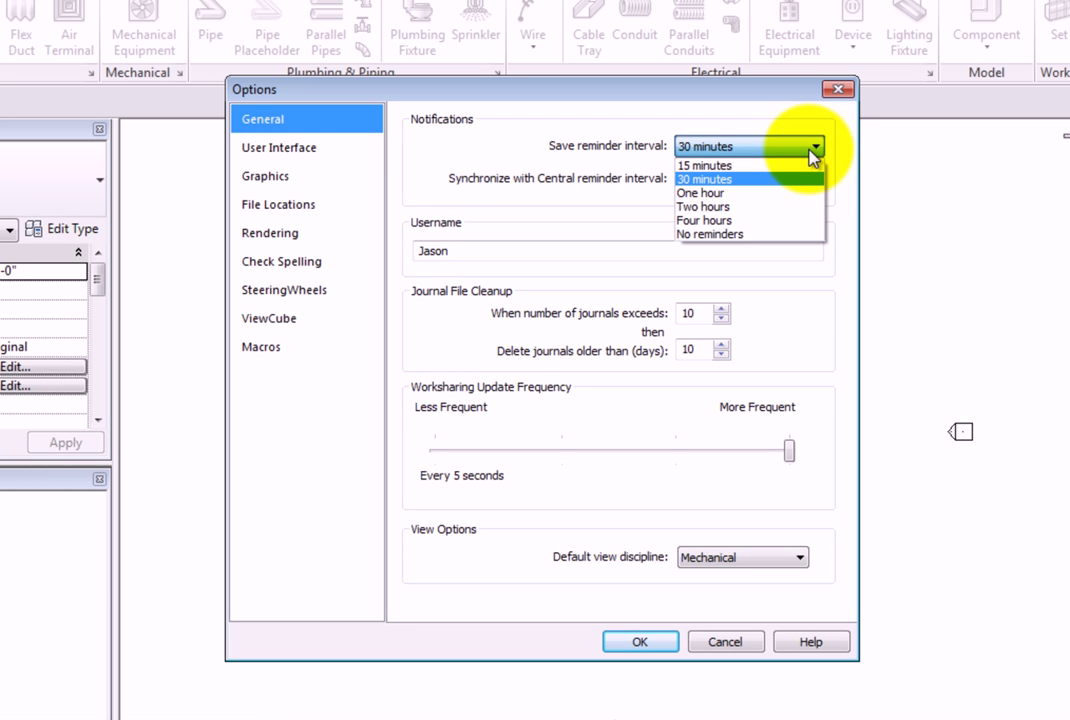
pyautogui.click(812, 150)
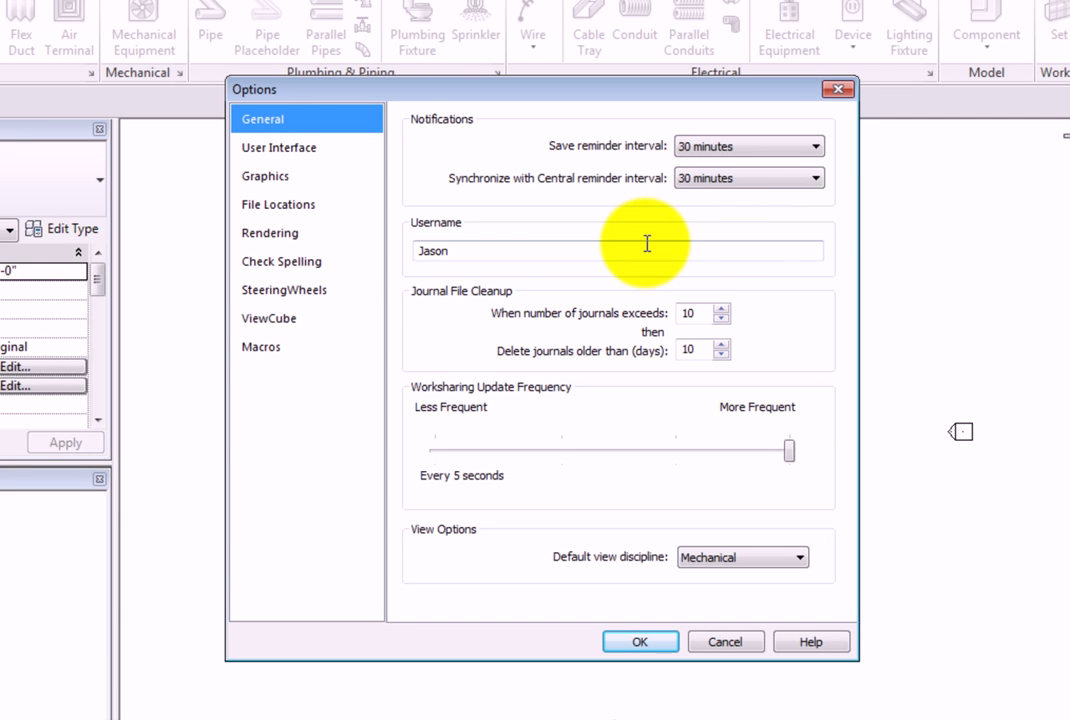
pyautogui.click(643, 248)
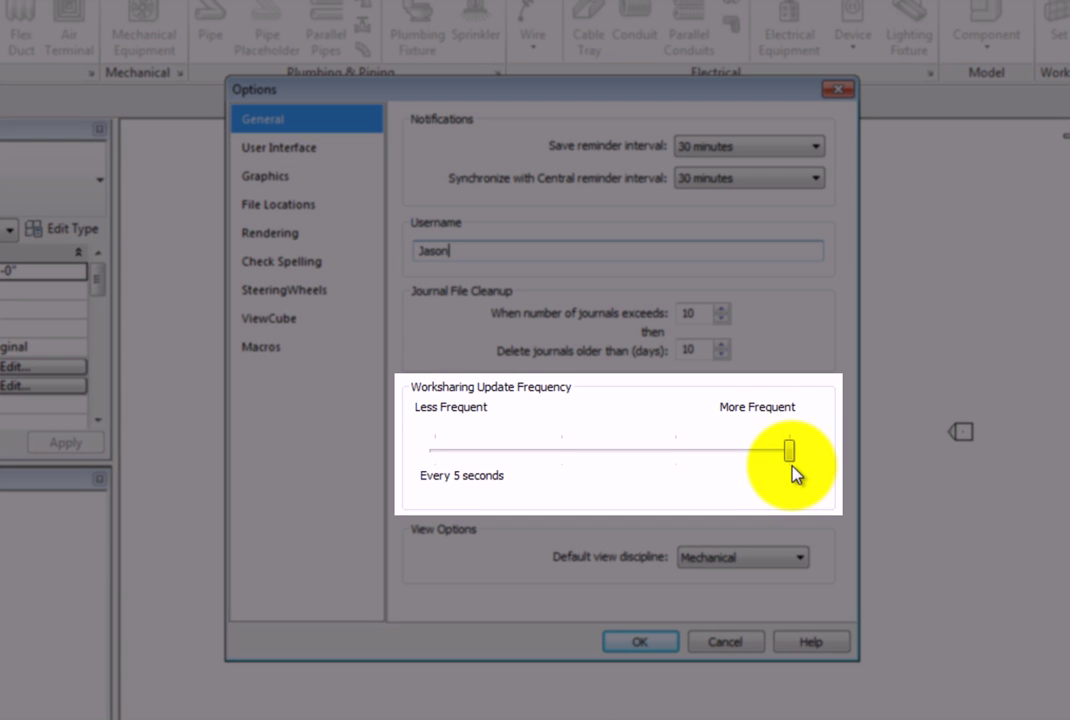
pyautogui.moveTo(790, 458)
pyautogui.mouseDown()
pyautogui.moveTo(719, 447)
pyautogui.moveTo(792, 452)
pyautogui.mouseUp()
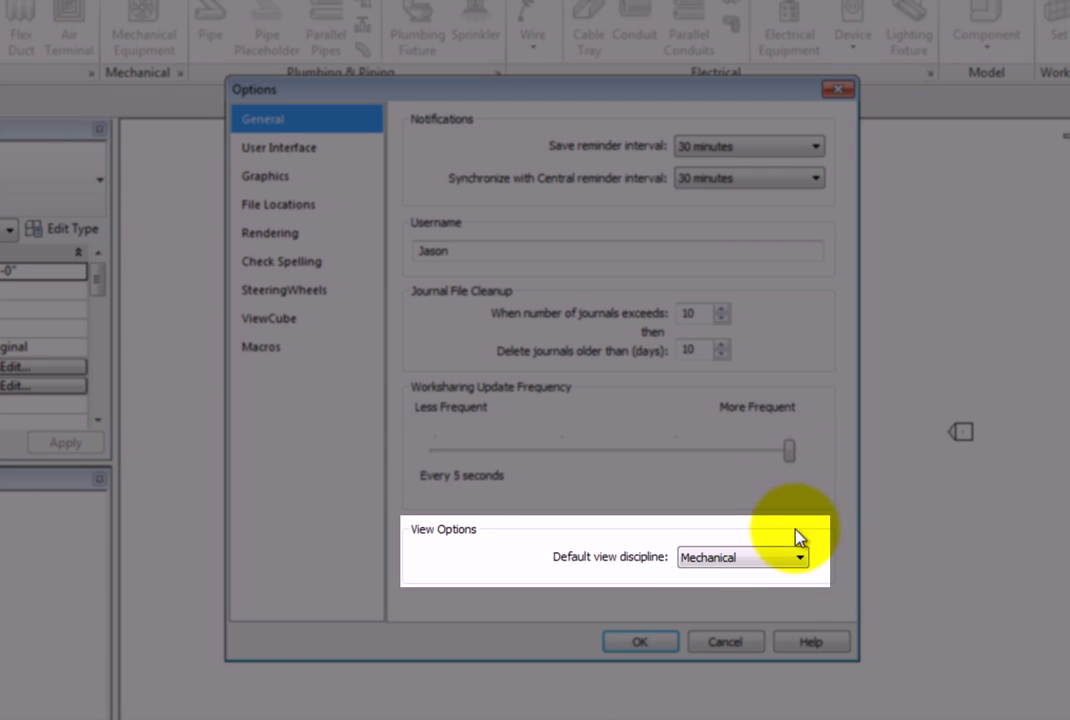
pyautogui.click(798, 563)
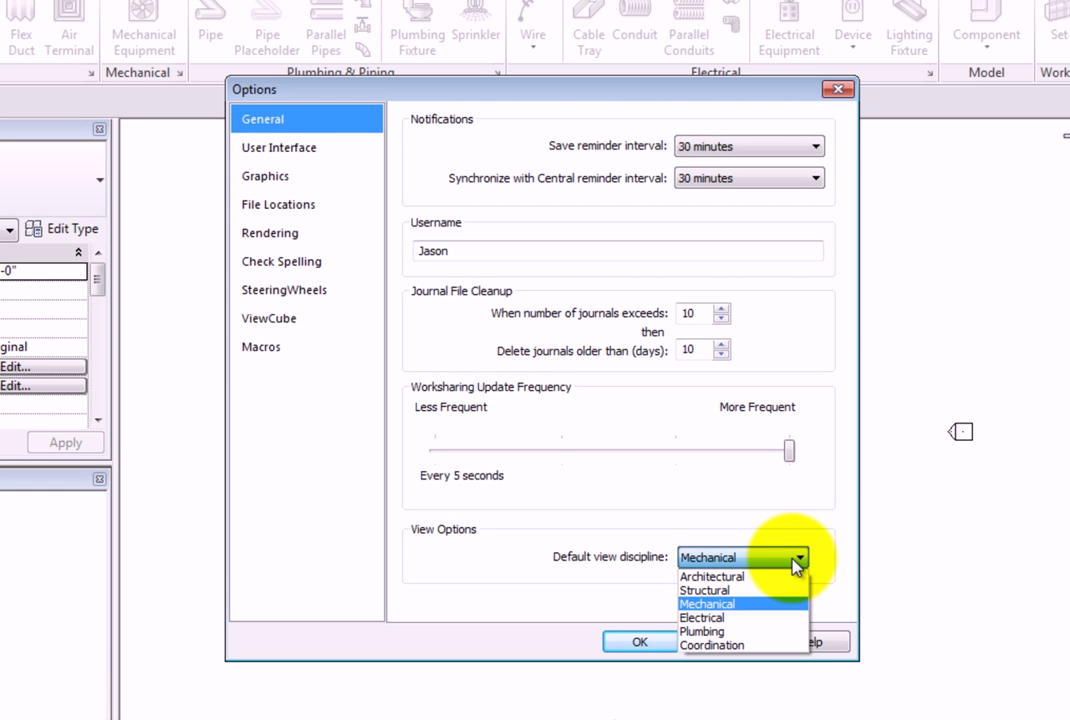
pyautogui.click(798, 563)
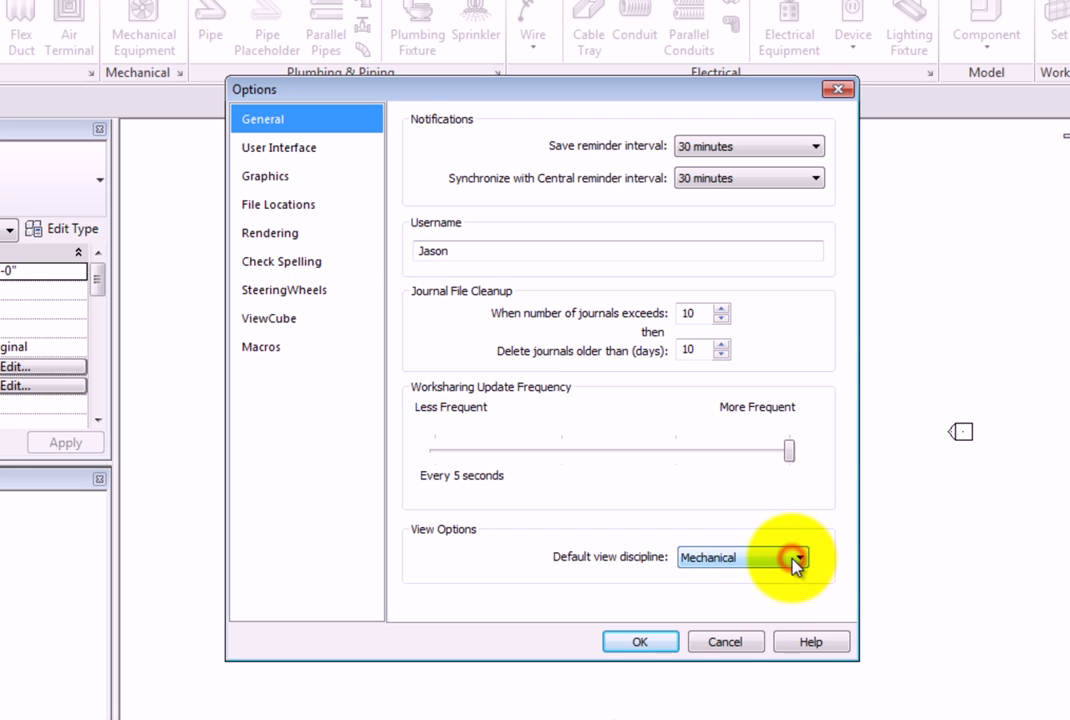
# - Examine the User Interface options for active theme, tooltip assistance and tab switching behavior in projects and the Family Editor
pyautogui.click(342, 160)
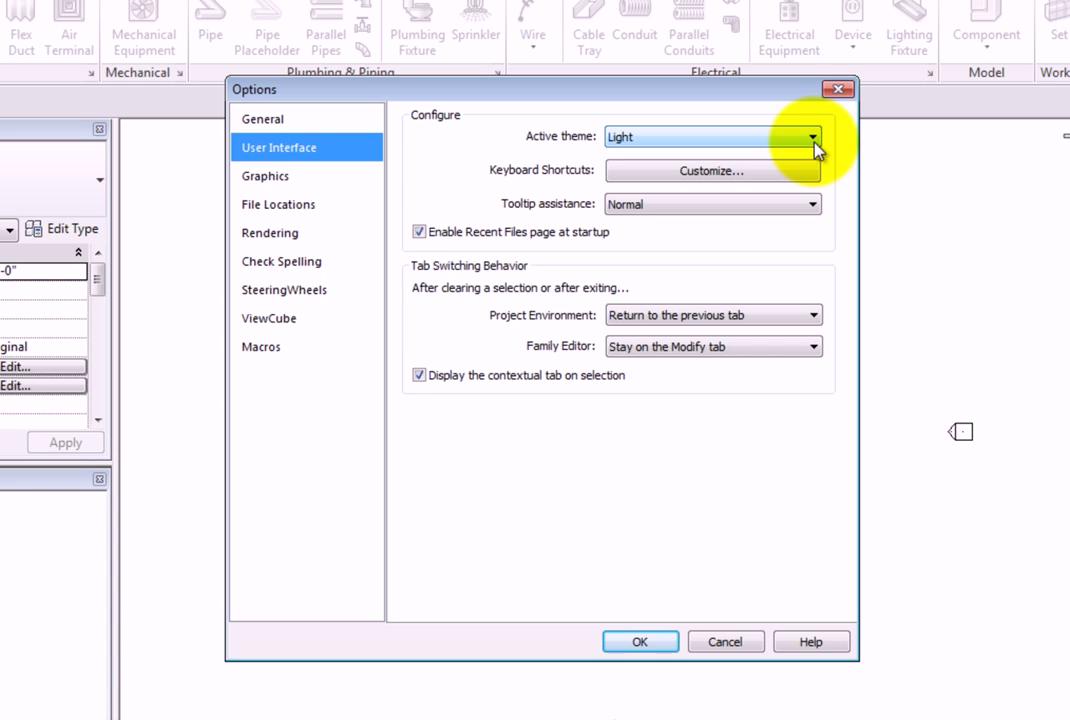
pyautogui.click(812, 138)
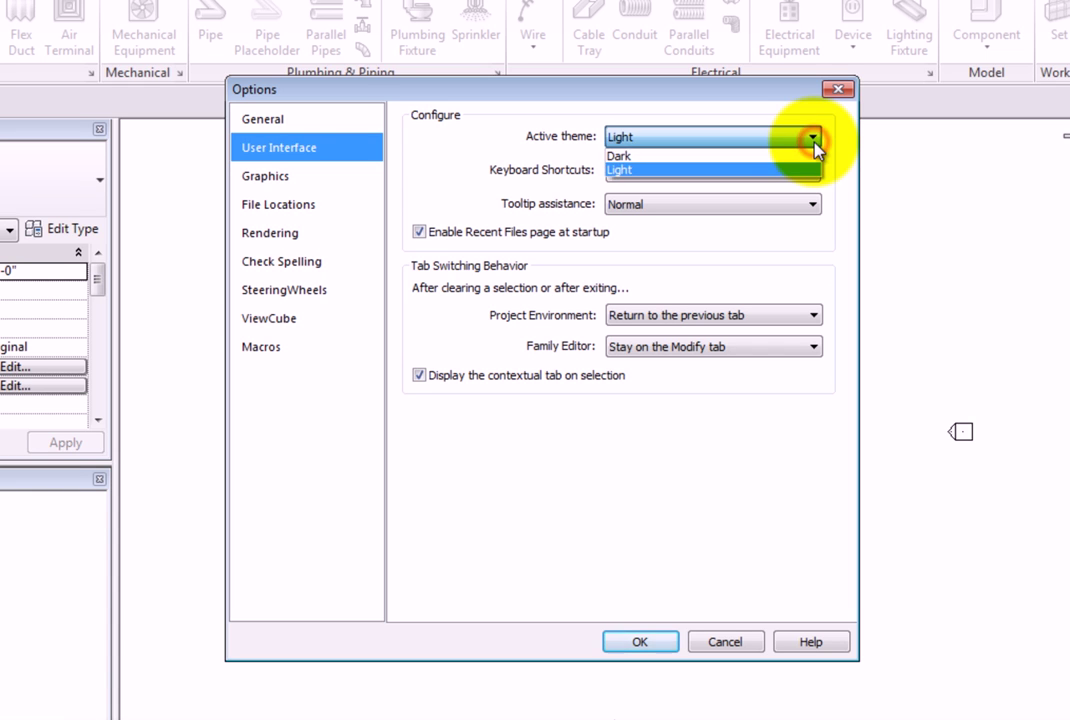
pyautogui.click(814, 144)
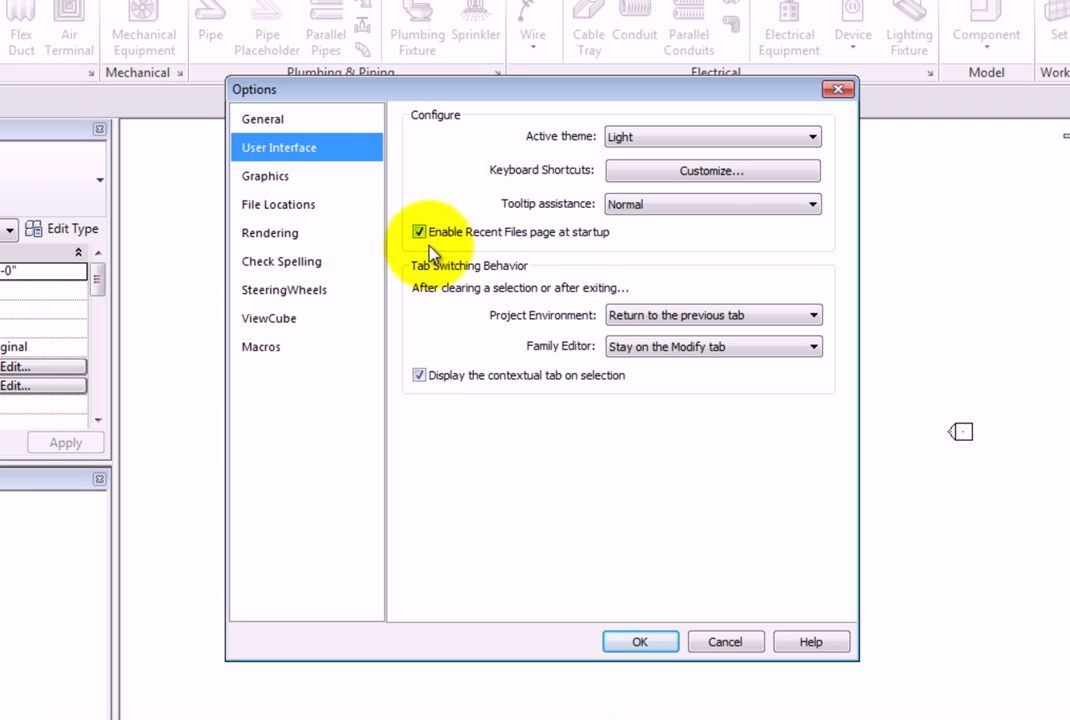
pyautogui.click(811, 210)
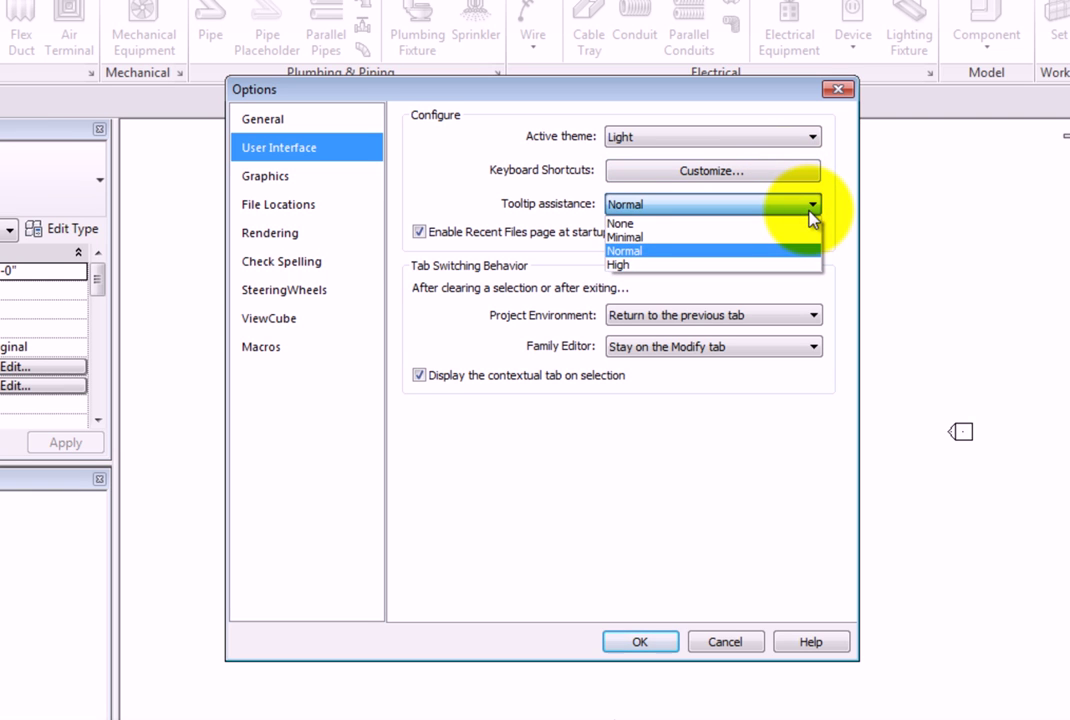
pyautogui.click(810, 210)
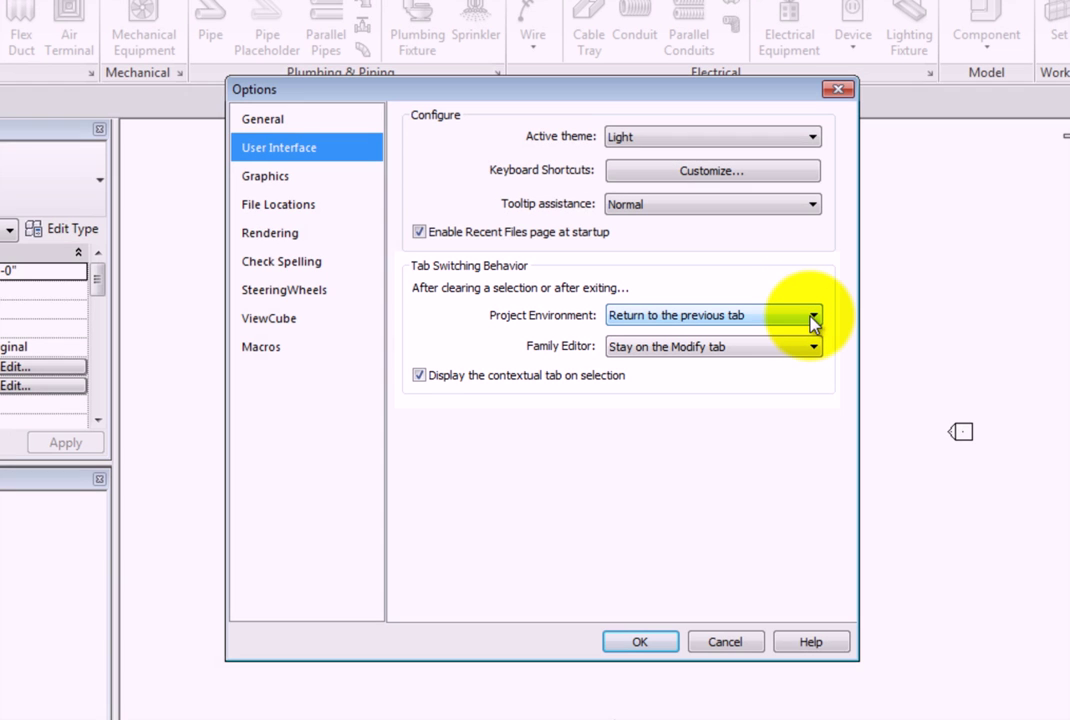
pyautogui.click(812, 316)
pyautogui.click(812, 316)
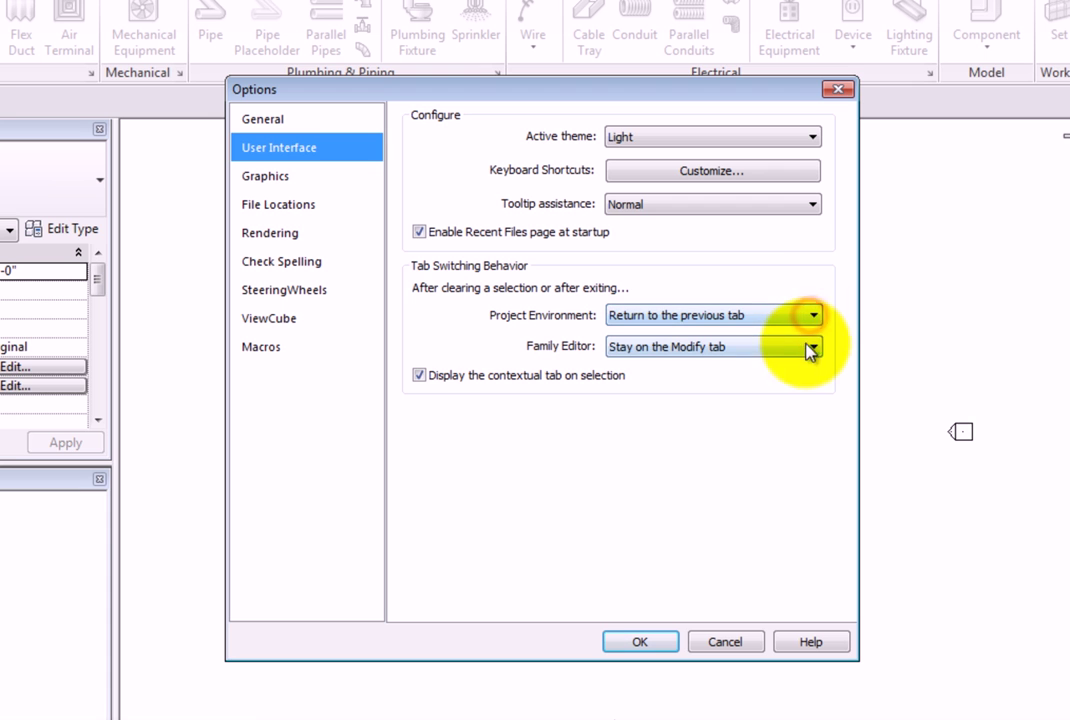
pyautogui.click(809, 347)
pyautogui.click(809, 349)
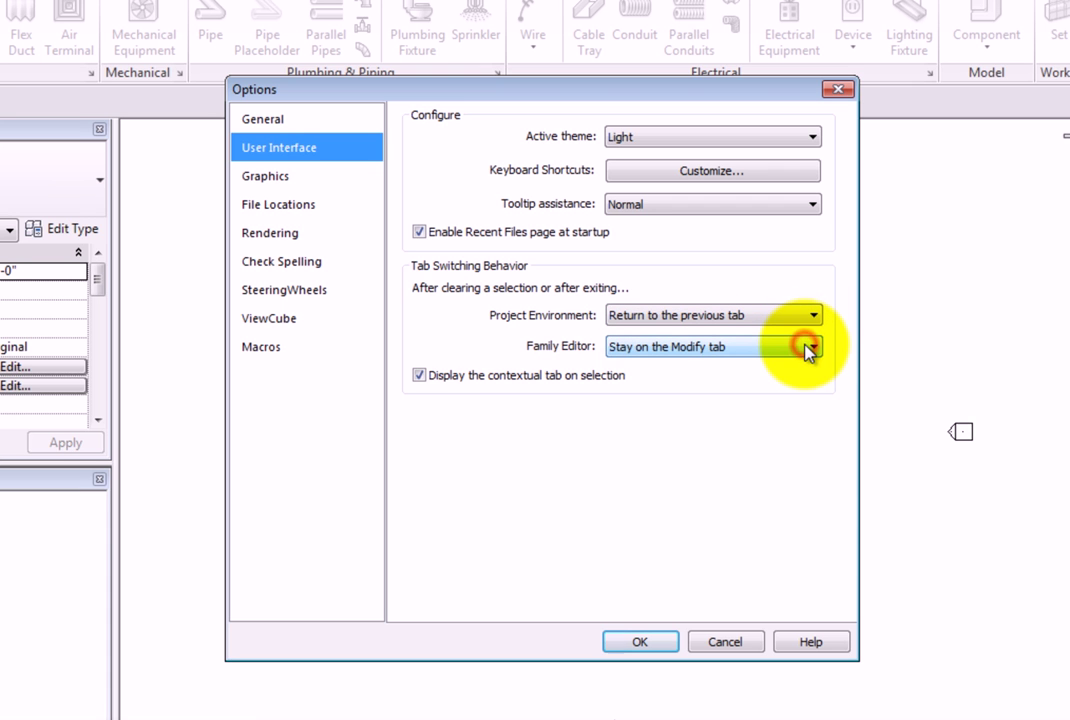
# - Examine the Graphics options for the size and background of temporary dimension text
pyautogui.click(330, 178)
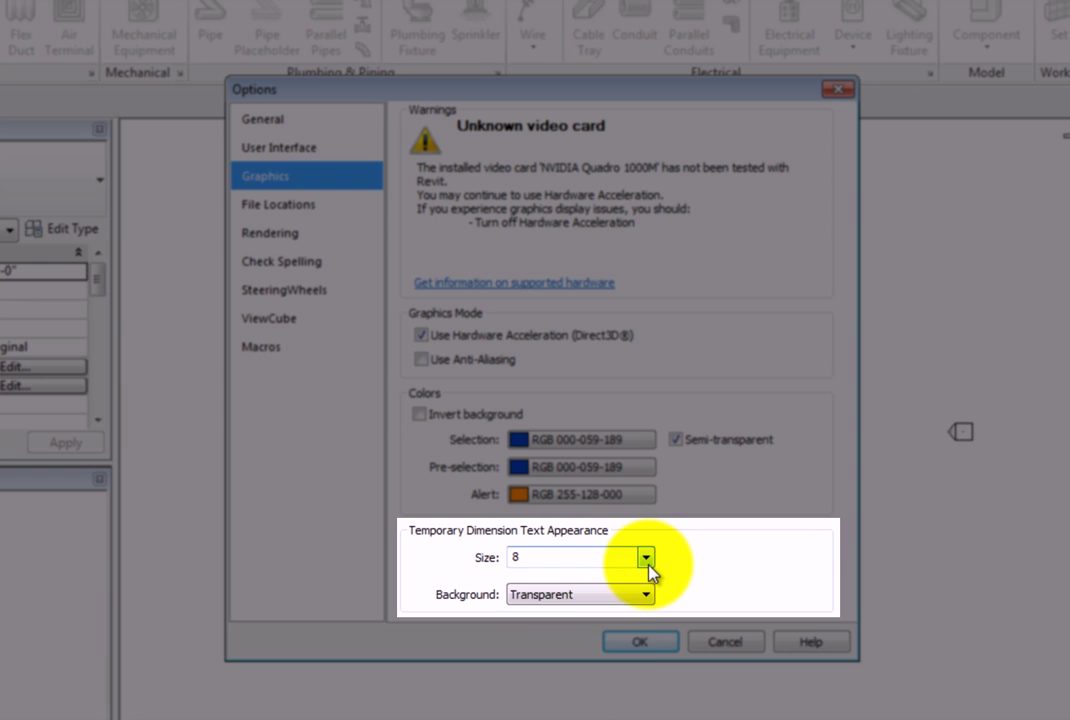
pyautogui.click(647, 560)
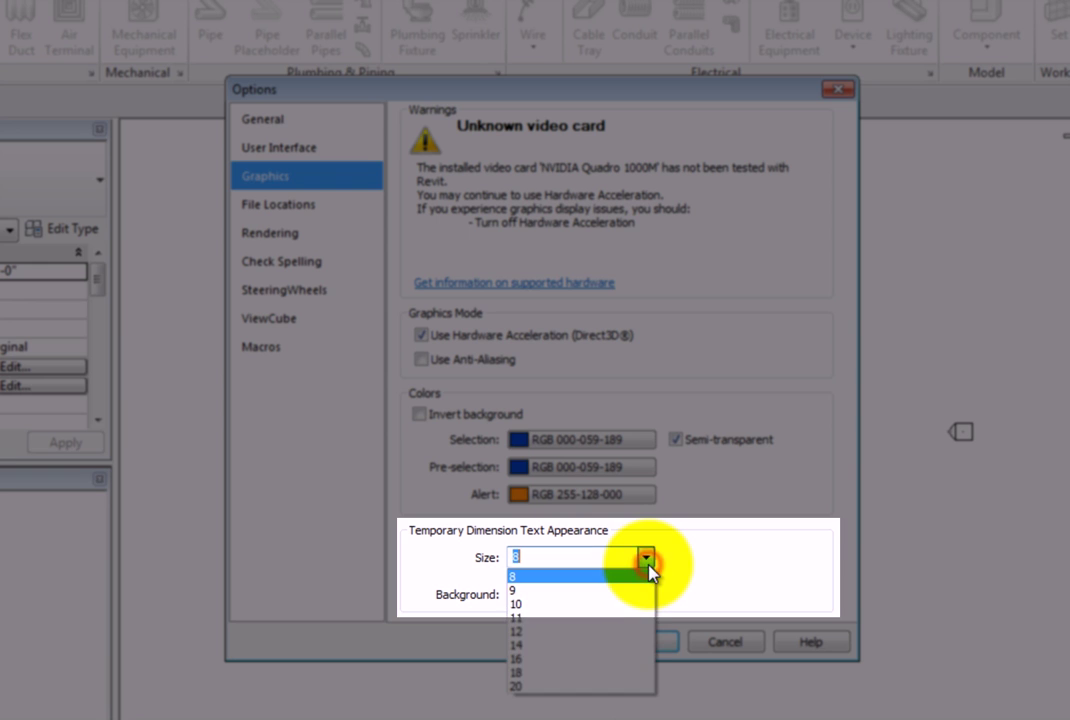
pyautogui.click(647, 560)
pyautogui.click(645, 596)
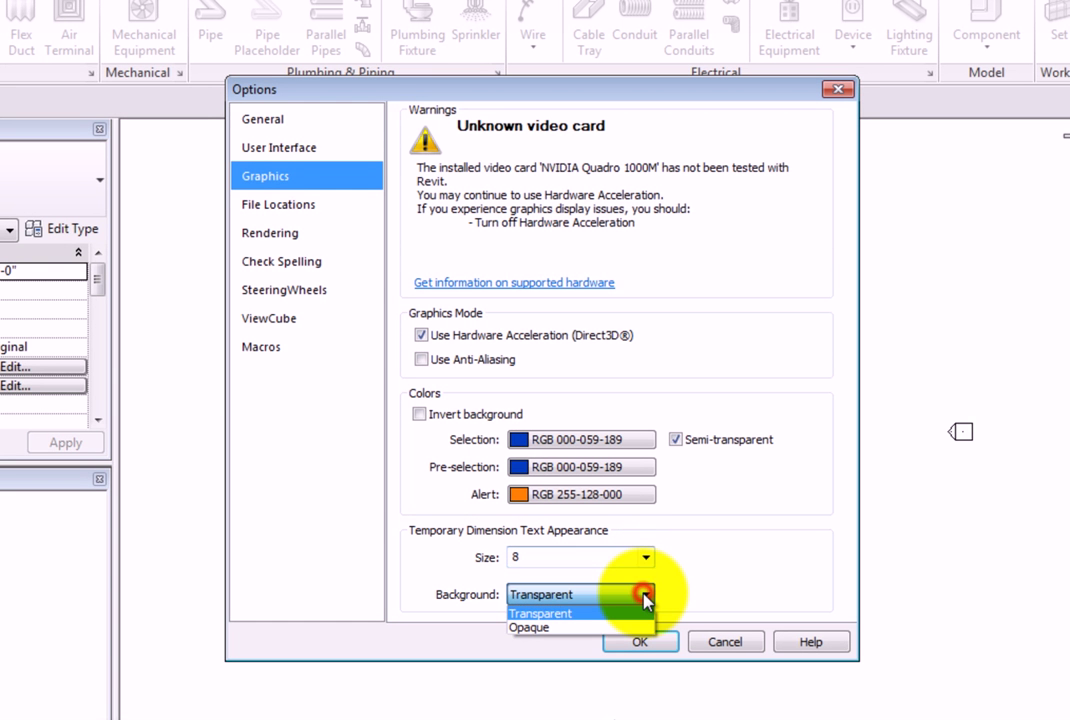
pyautogui.click(645, 596)
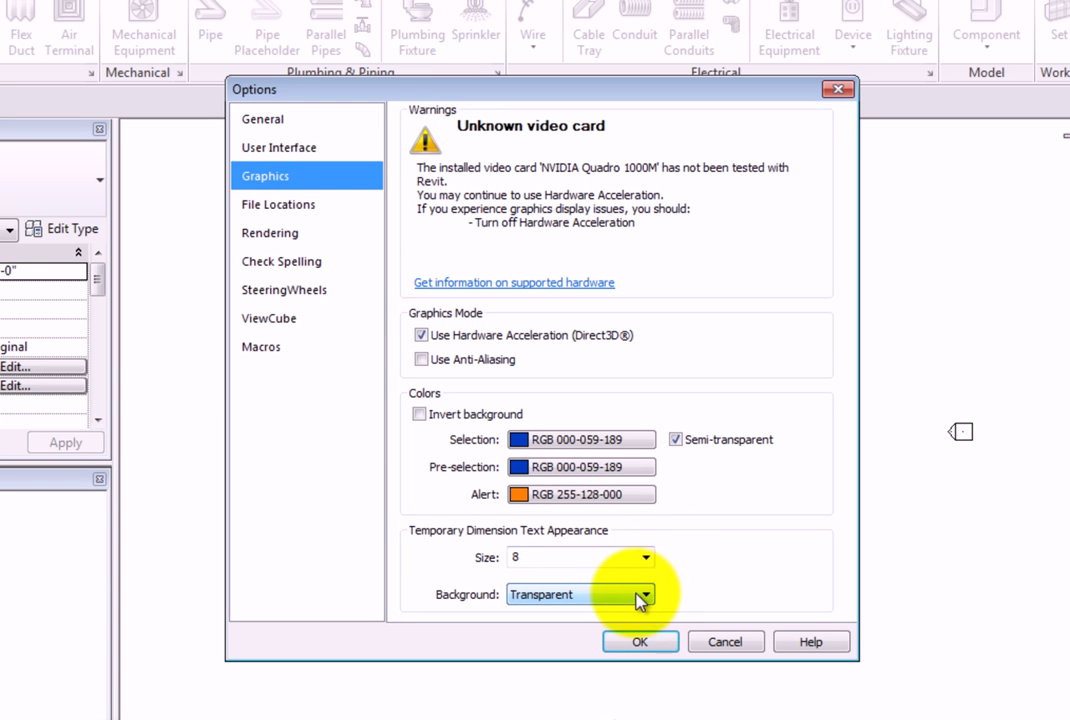
# - Examine the File Locations options, covering how to add a project template and the default user, family template and point cloud paths
pyautogui.click(323, 218)
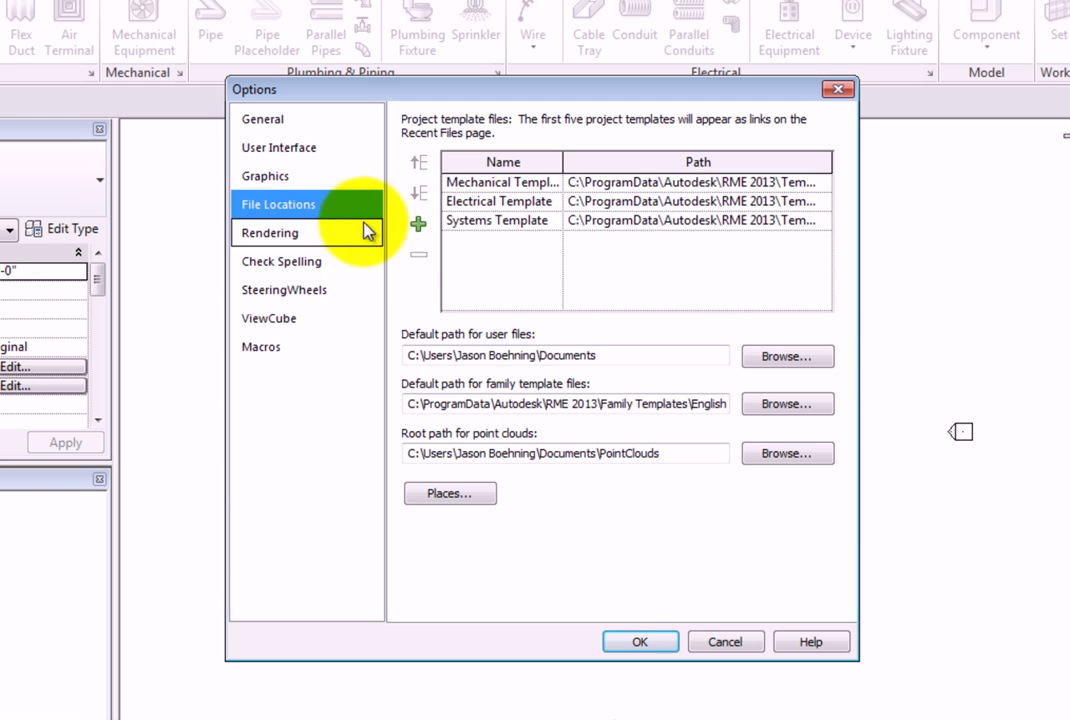
pyautogui.click(417, 230)
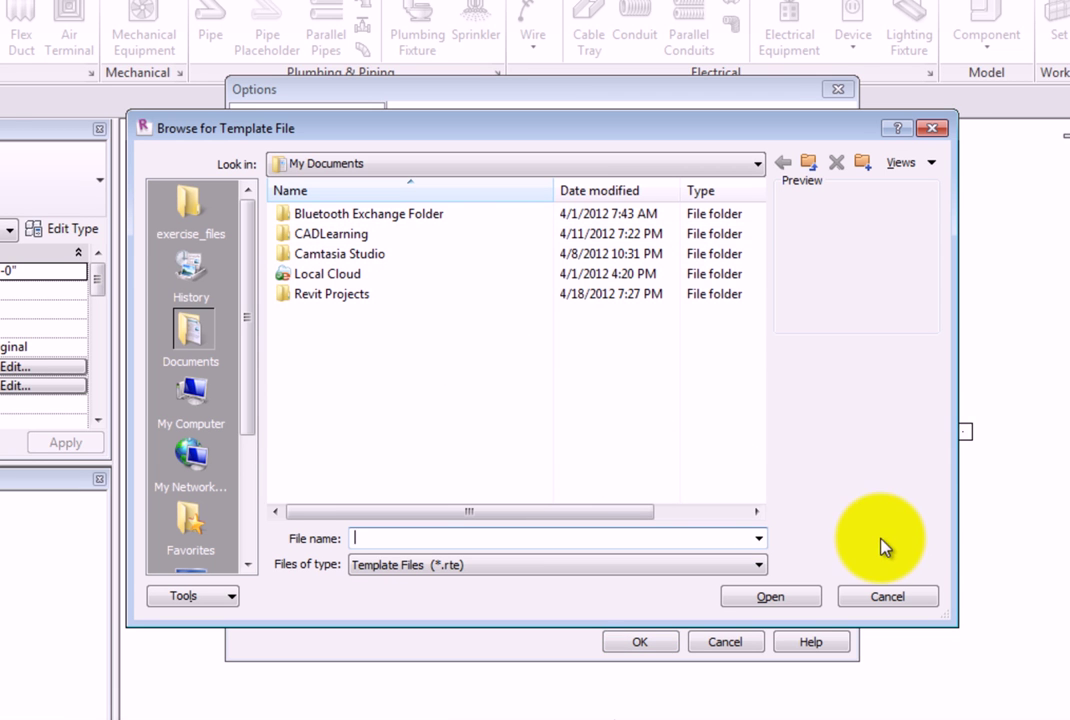
pyautogui.click(921, 598)
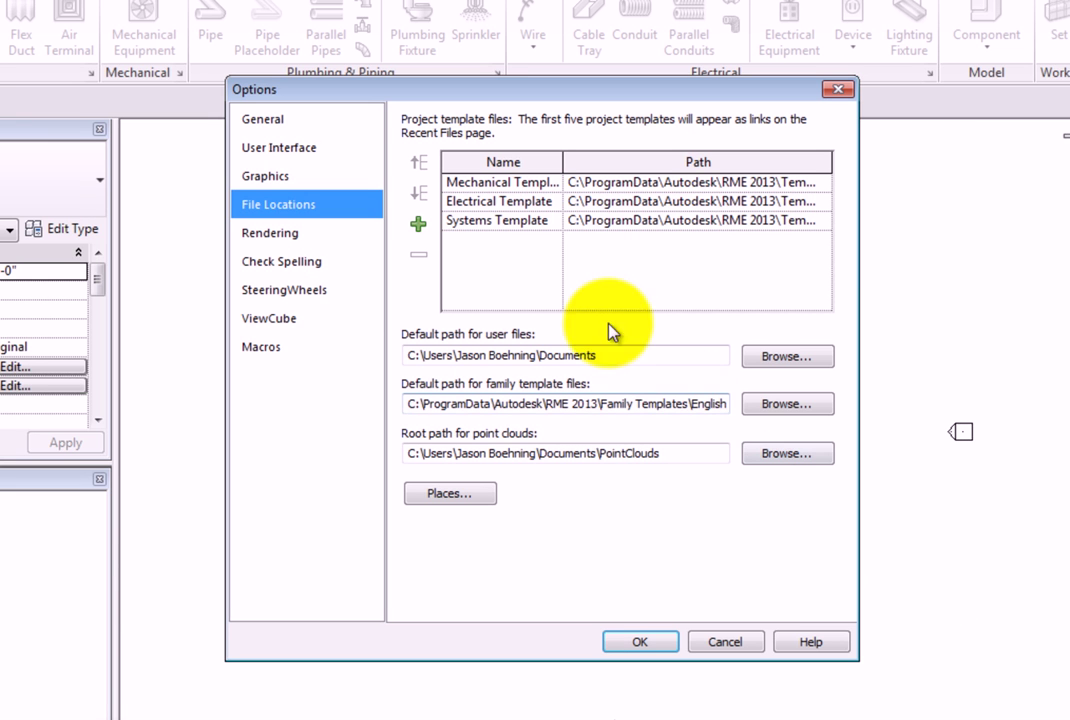
pyautogui.click(549, 224)
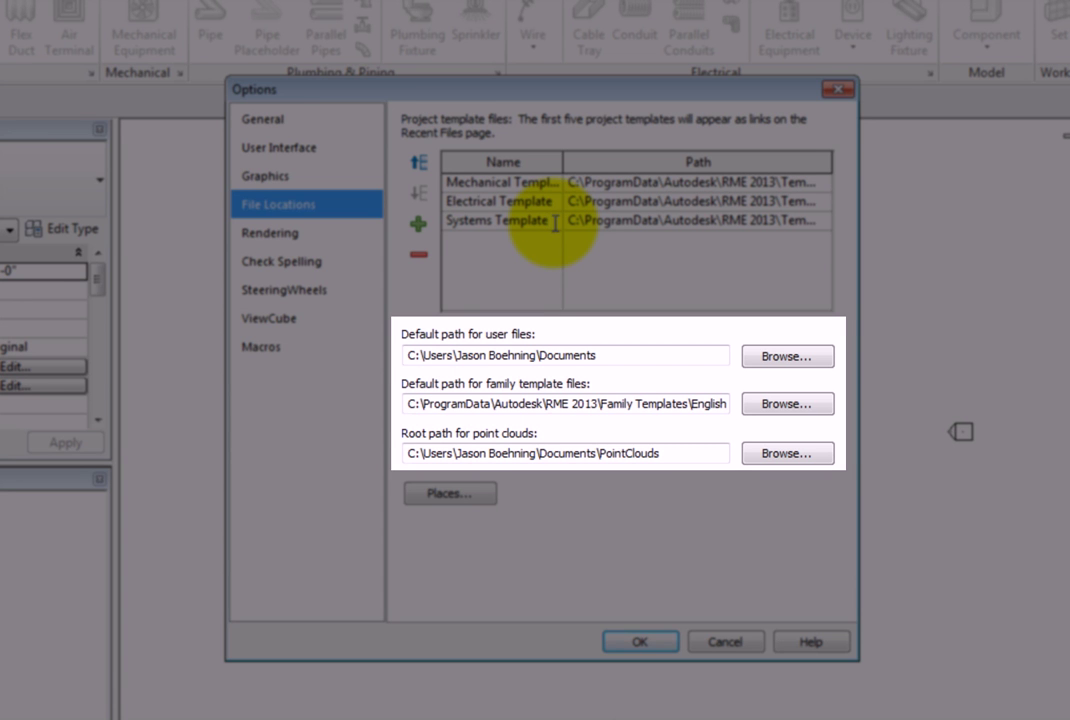
pyautogui.click(610, 355)
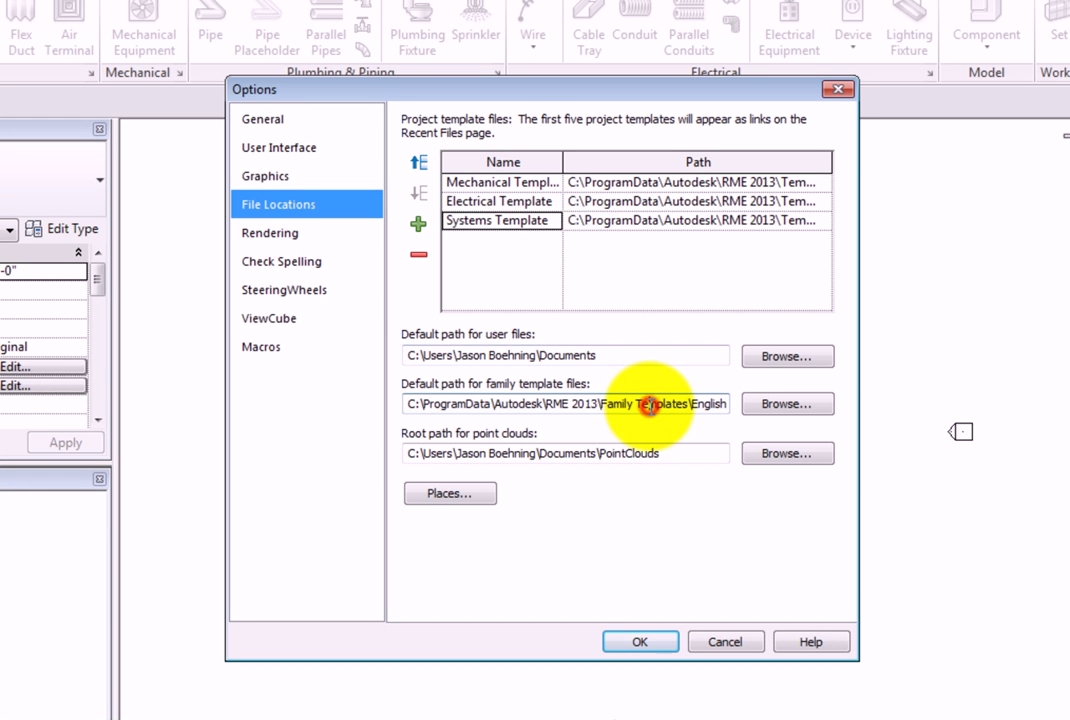
pyautogui.click(678, 453)
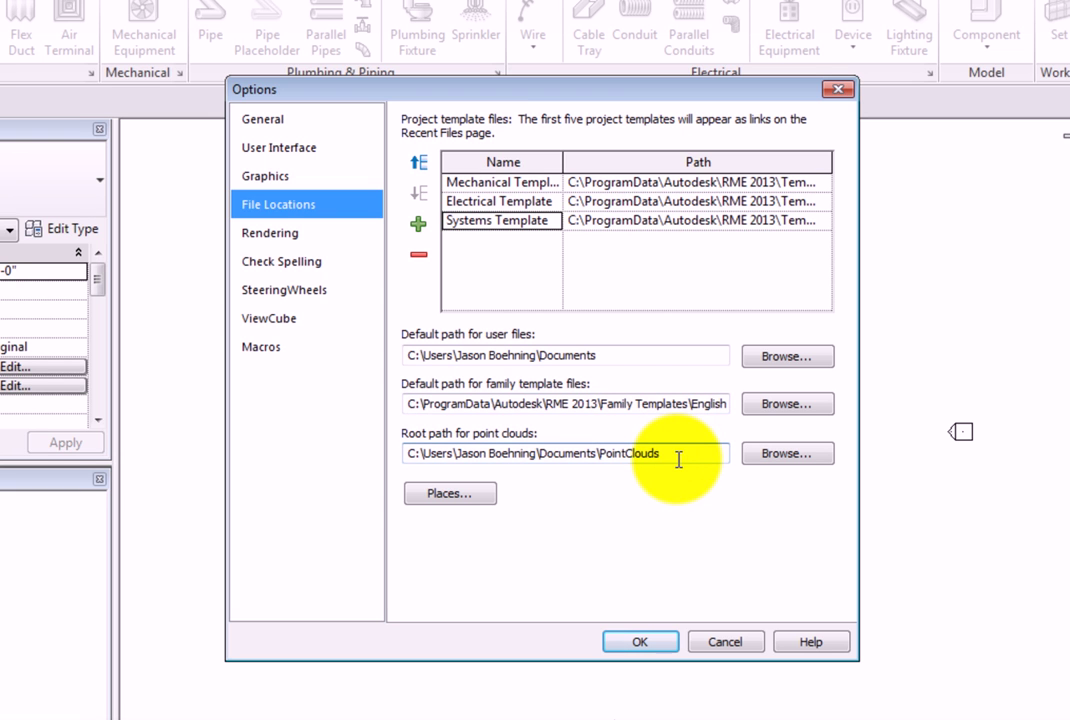
# - Open the Places library list, move Imperial Detail Library up and back down, and accept the list
pyautogui.click(476, 500)
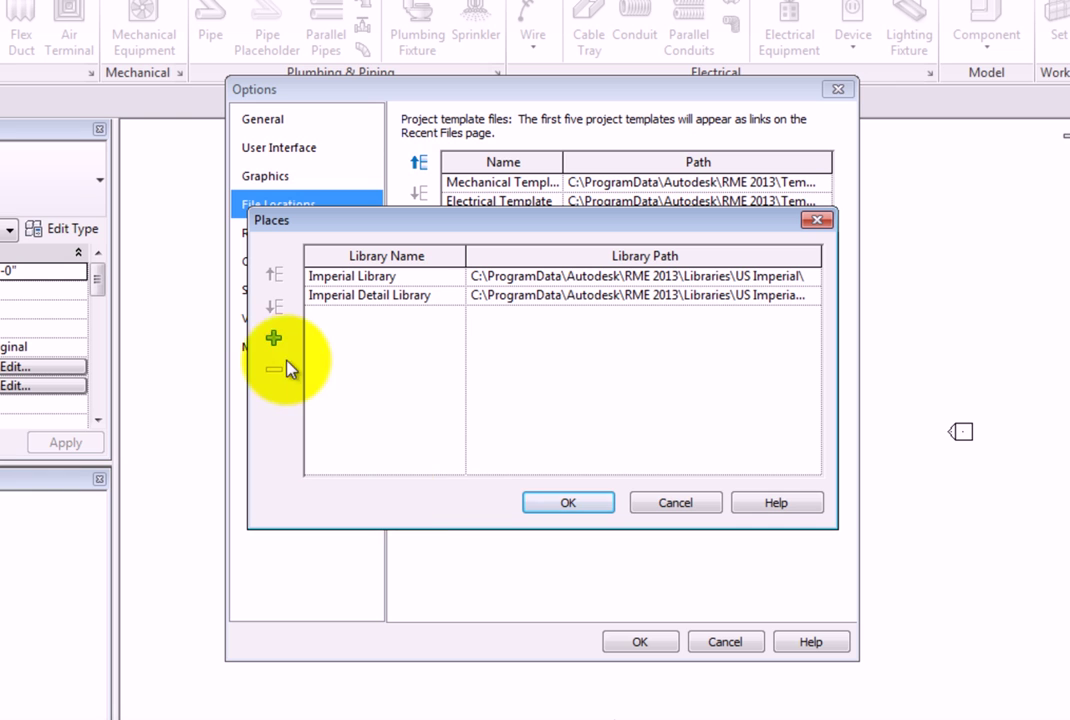
pyautogui.click(345, 297)
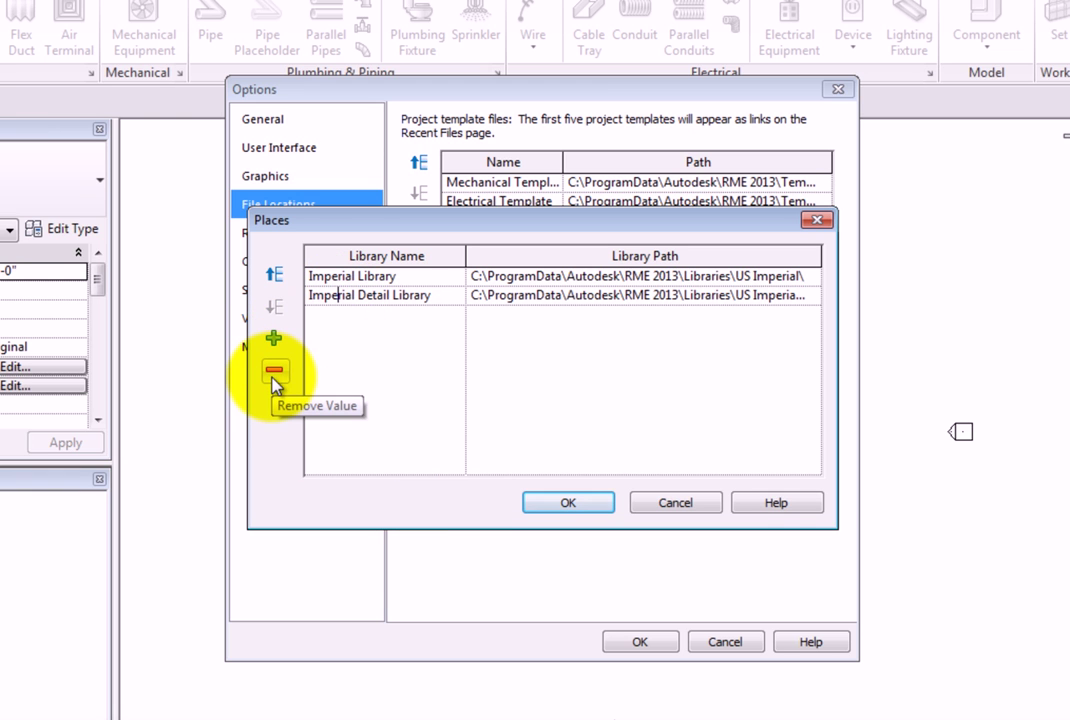
pyautogui.click(276, 276)
pyautogui.click(276, 308)
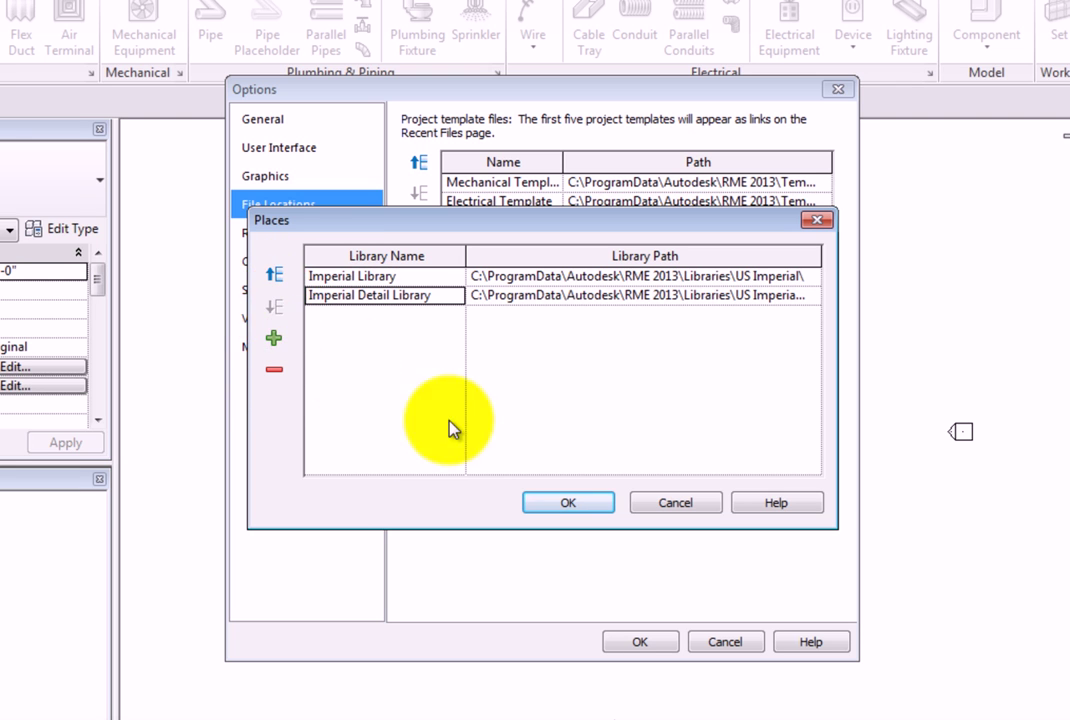
pyautogui.click(567, 502)
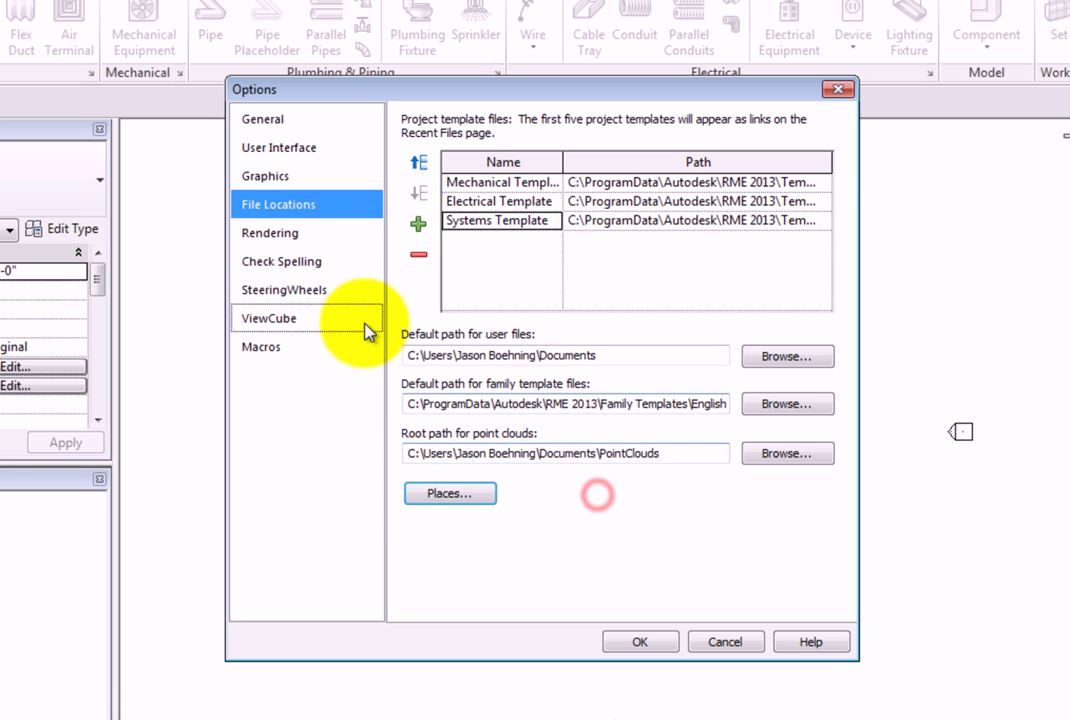
# - Examine the remaining Options categories: Rendering, Check Spelling, SteeringWheels, ViewCube and Macros
pyautogui.click(325, 234)
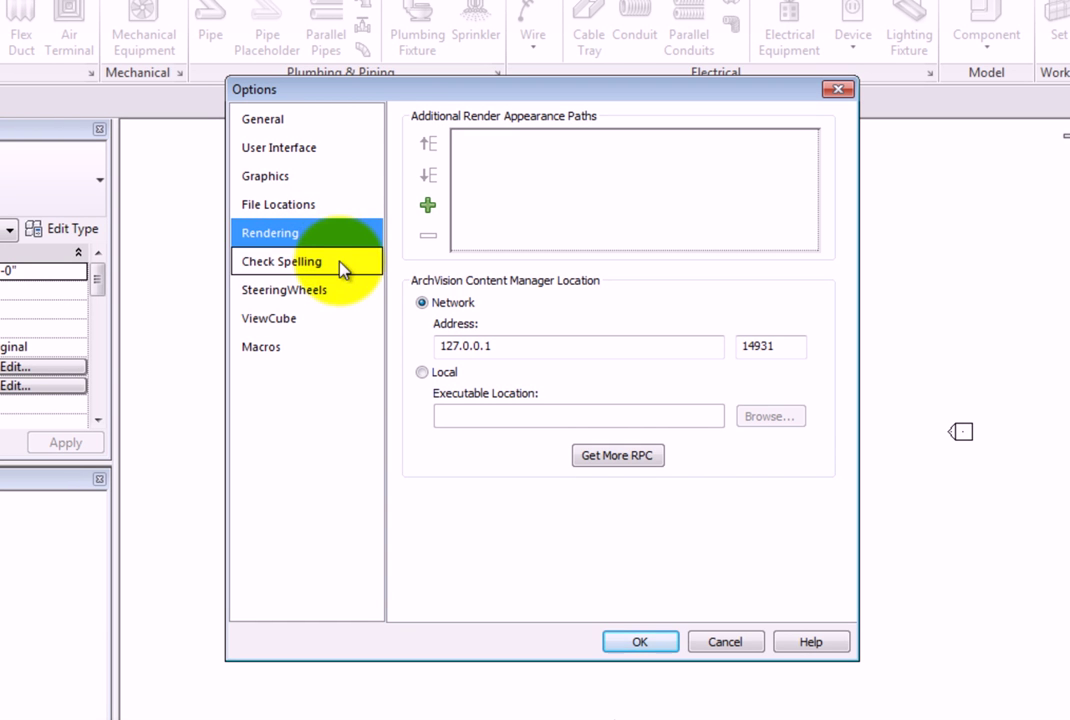
pyautogui.click(340, 266)
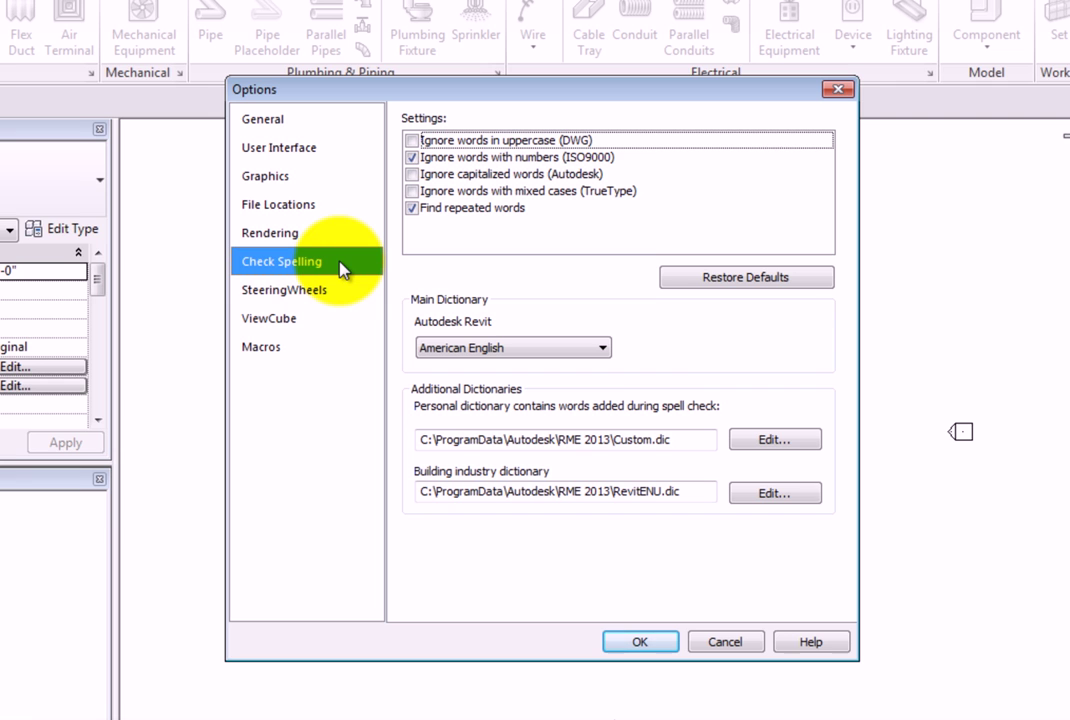
pyautogui.click(350, 289)
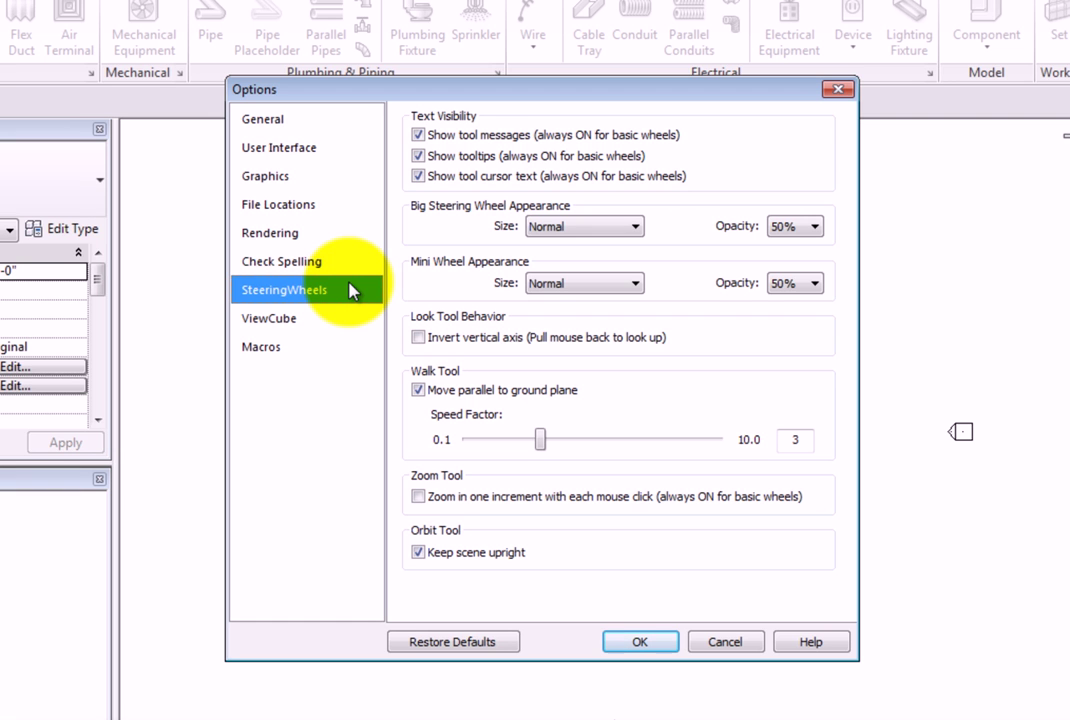
pyautogui.click(350, 320)
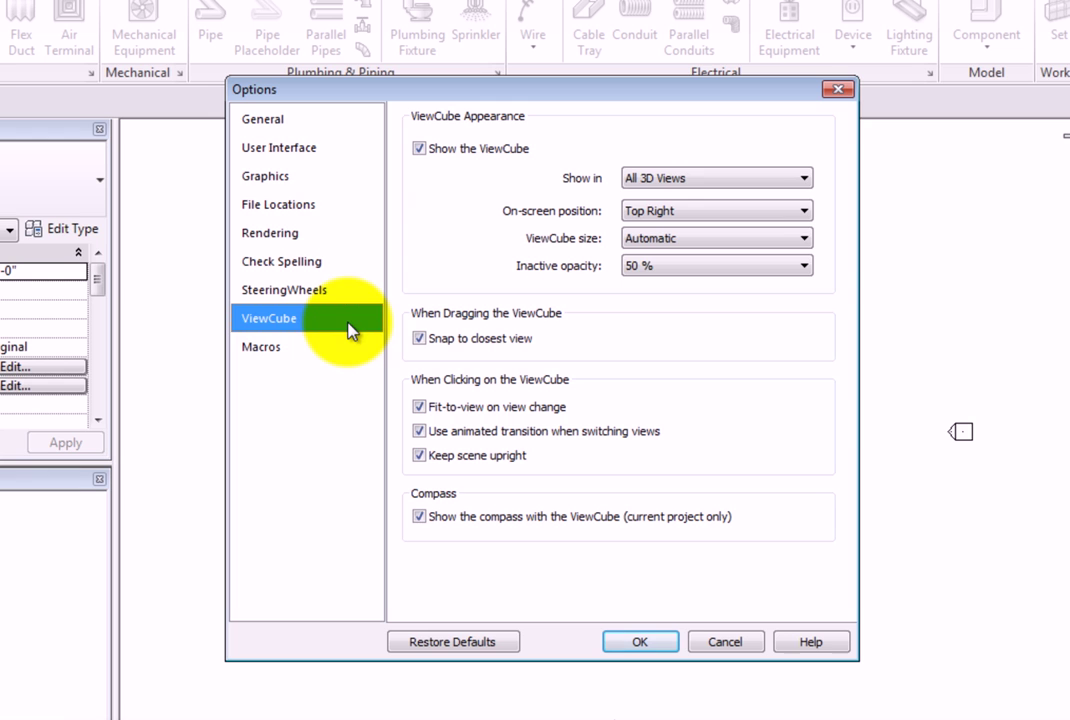
pyautogui.click(340, 349)
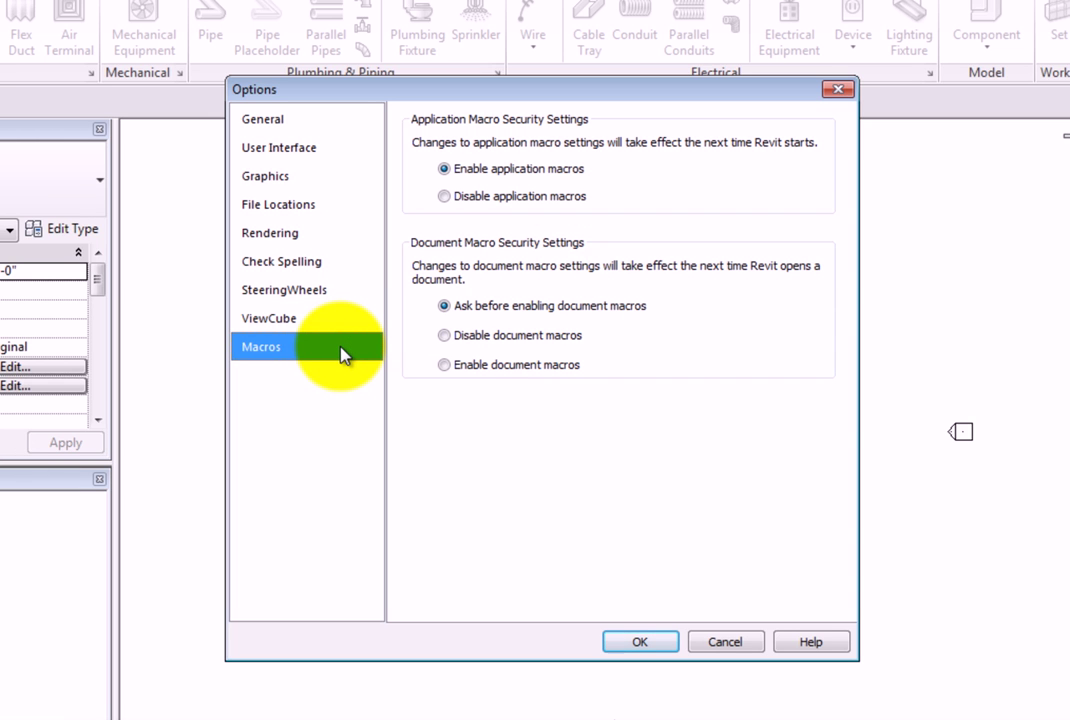